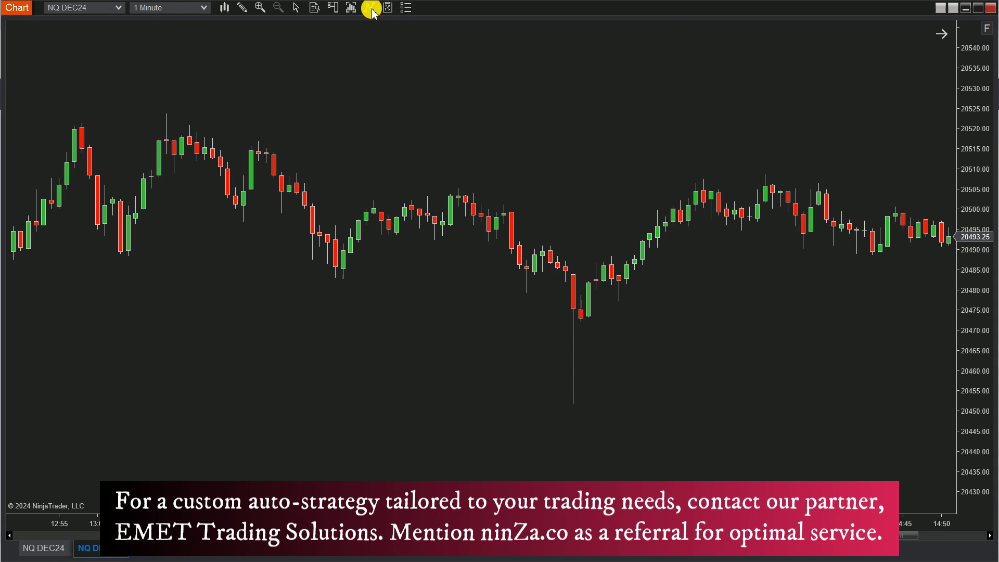
Add the ninZaImbalanceProfileLidar indicator to the chart with its logo and instruction disabled and its resolution set to Tick
click(371, 9)
drag(411, 78, 411, 154)
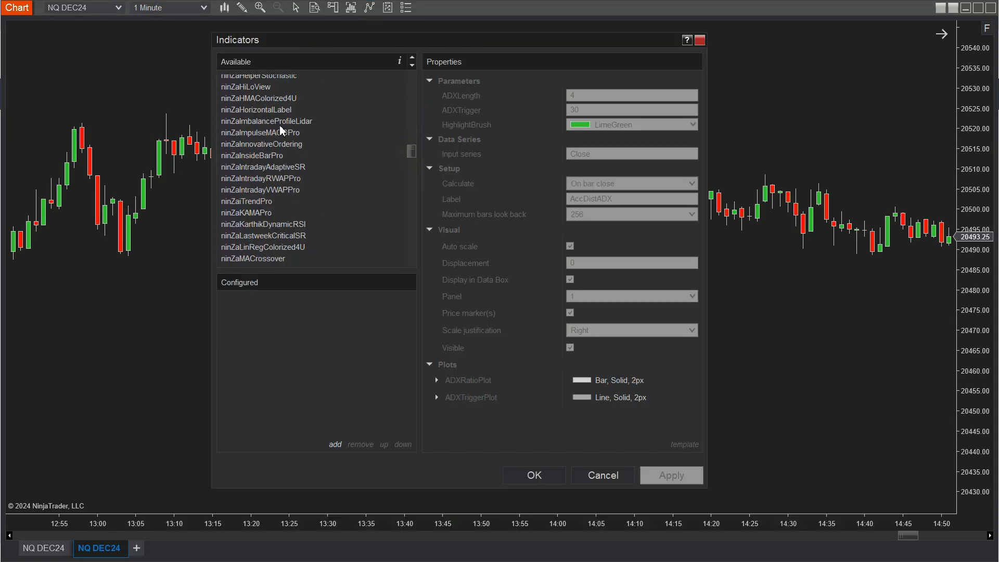
double_click(281, 121)
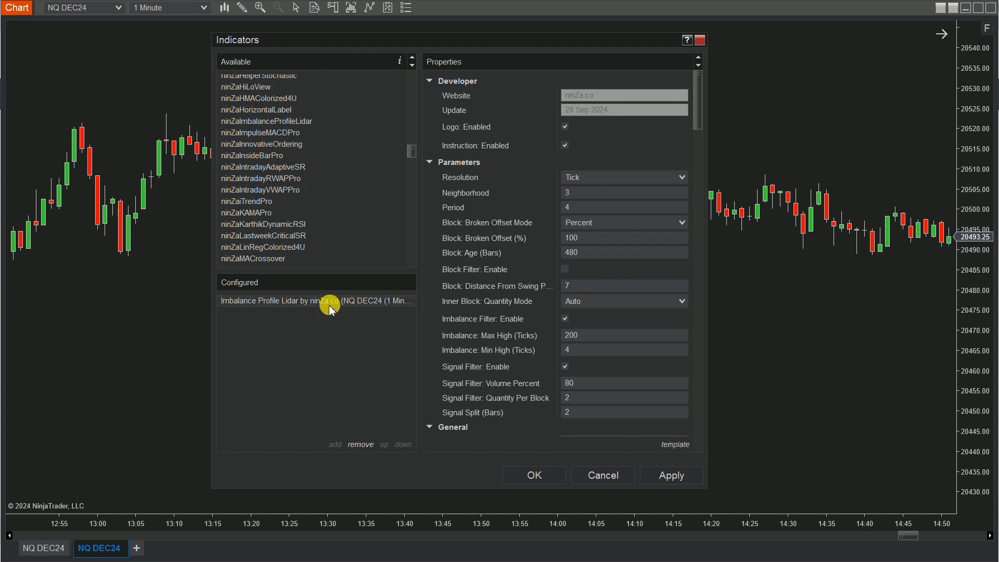
click(564, 127)
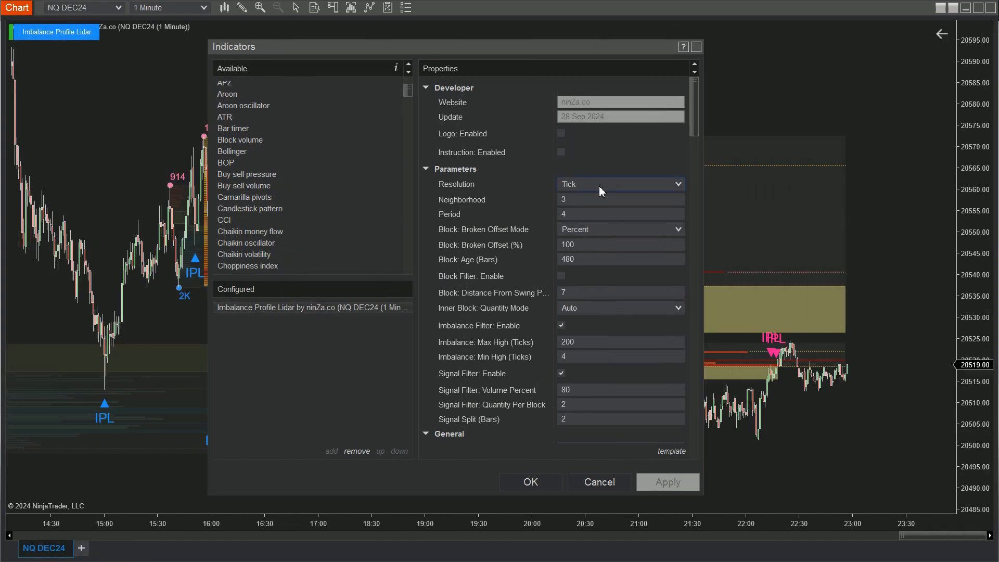
click(599, 185)
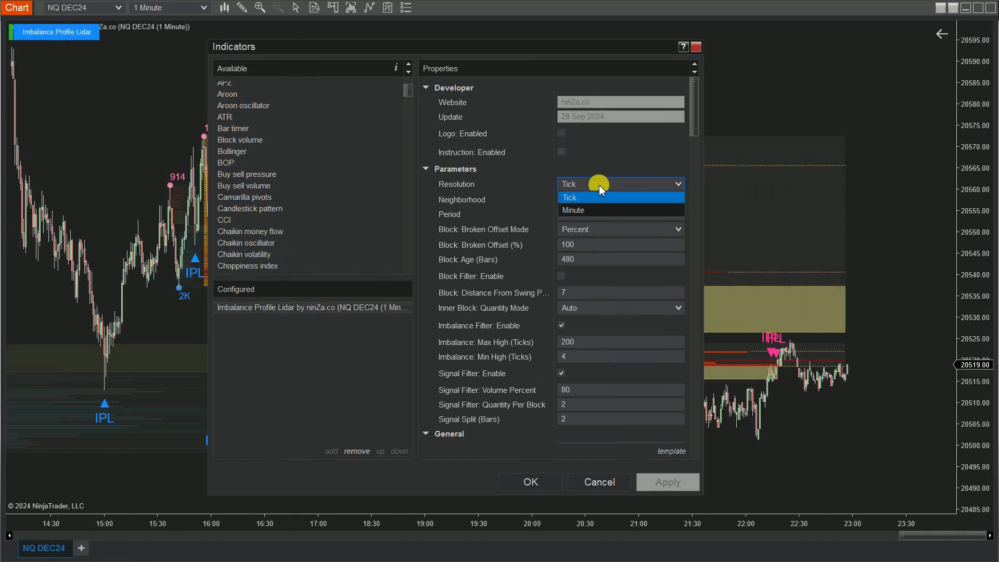
click(598, 186)
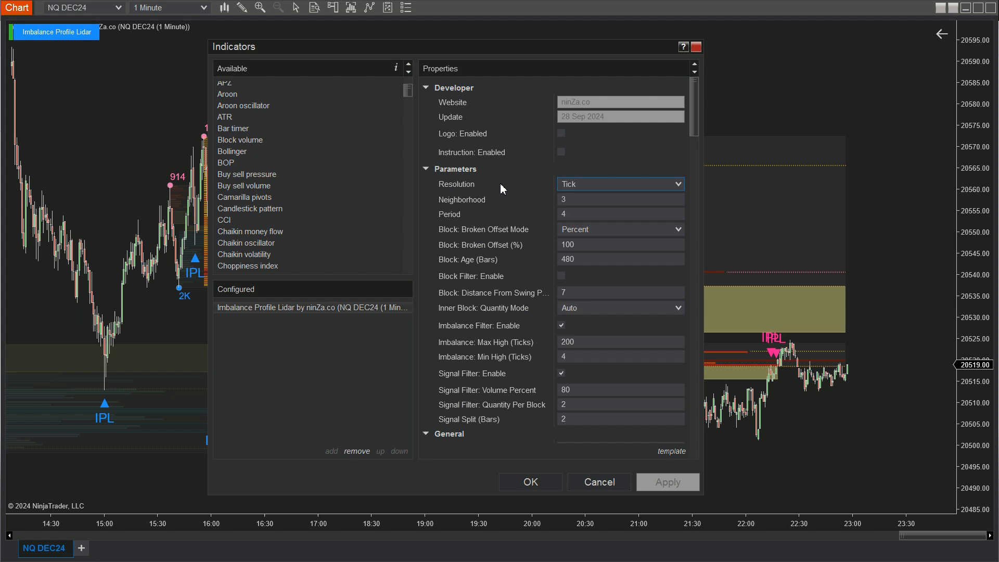
Turn off Auto scale for the indicator, keep its Signal: Trade plot color Transparent, and confirm the settings
drag(694, 121, 699, 454)
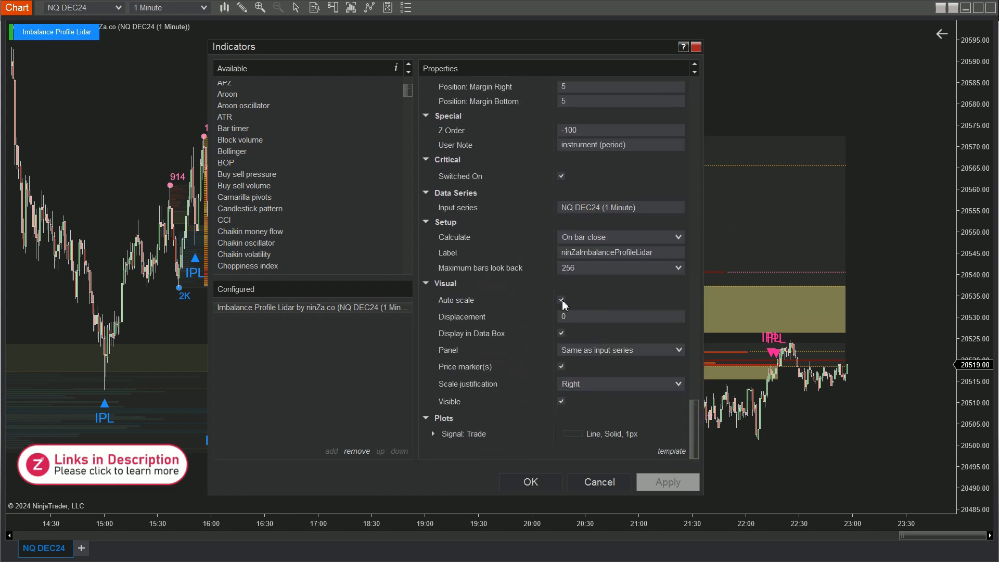
click(561, 299)
click(472, 433)
click(699, 449)
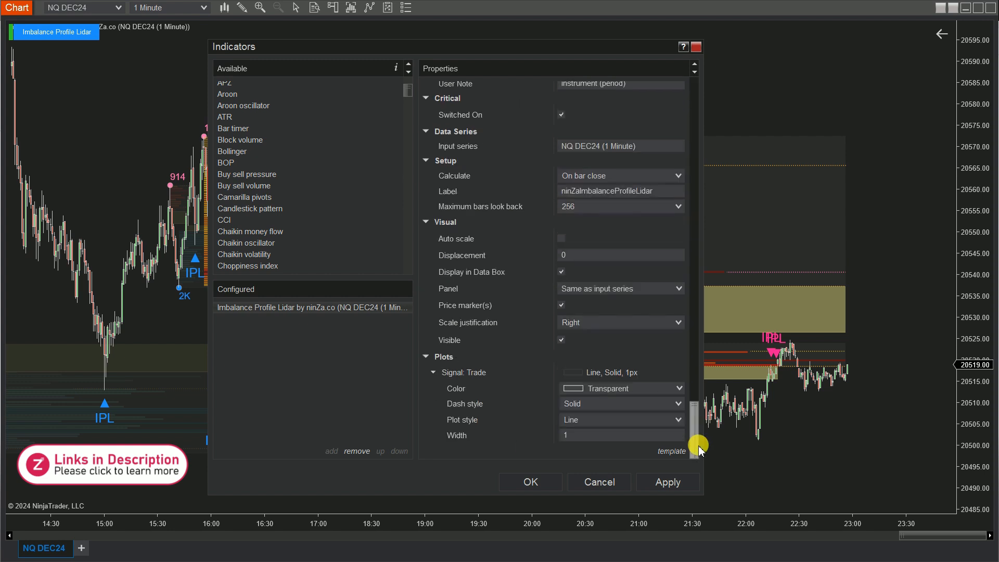
click(672, 388)
click(627, 255)
click(555, 487)
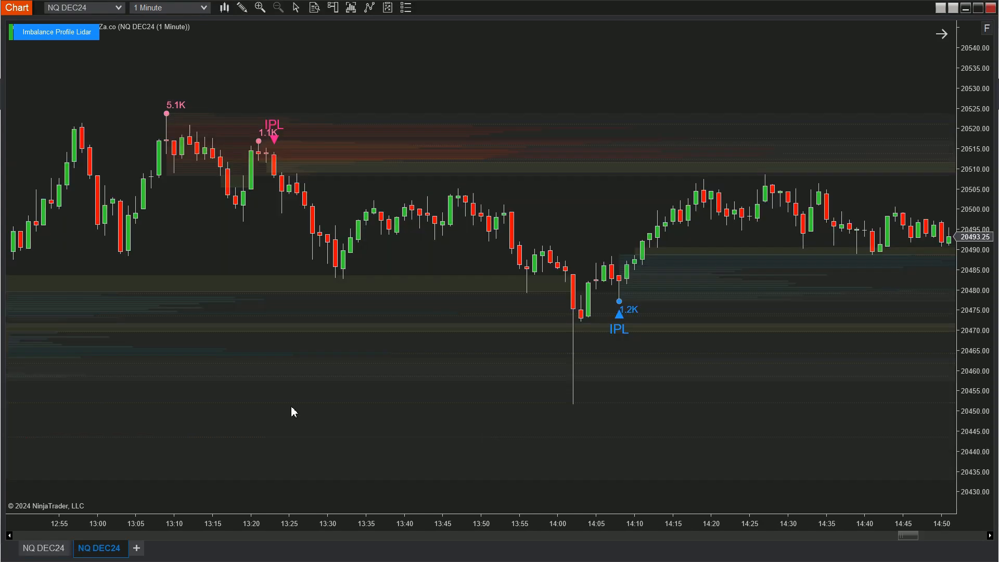
Examine the Imbalance Profile Lidar blocks and IPL buy and sell signals across earlier bars of the chart
drag(290, 407, 518, 408)
drag(311, 424, 682, 408)
drag(188, 407, 626, 436)
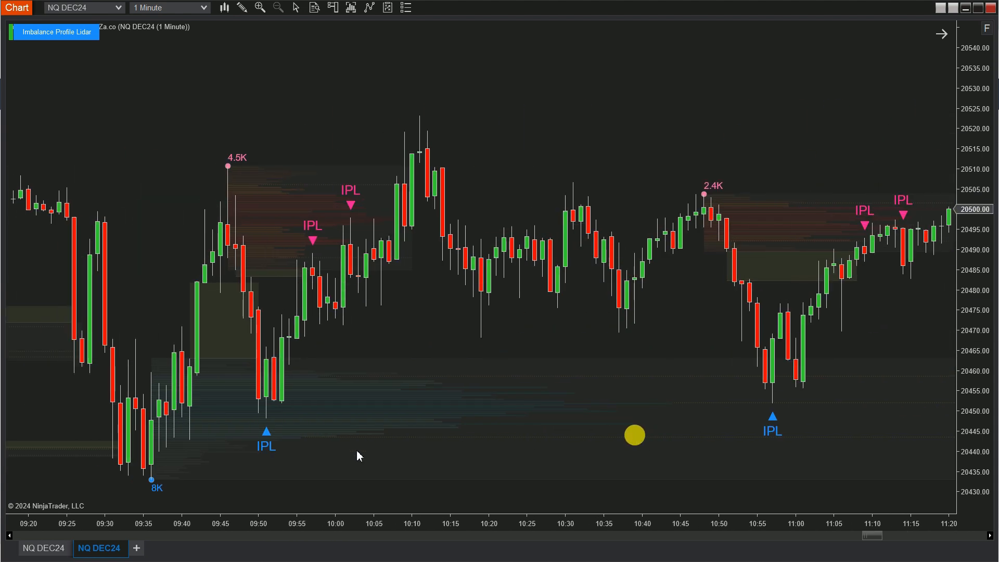
drag(357, 458, 720, 455)
drag(201, 429, 614, 430)
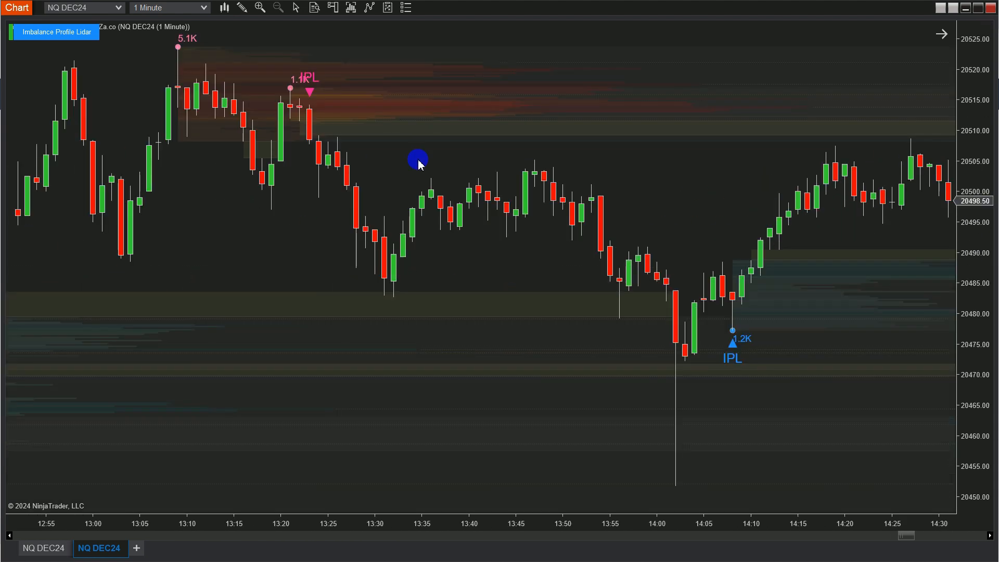
right_click(419, 159)
click(517, 384)
click(296, 7)
click(306, 37)
mouse_move(230, 61)
mouse_down()
mouse_move(151, 208)
mouse_move(156, 199)
mouse_up()
click(123, 318)
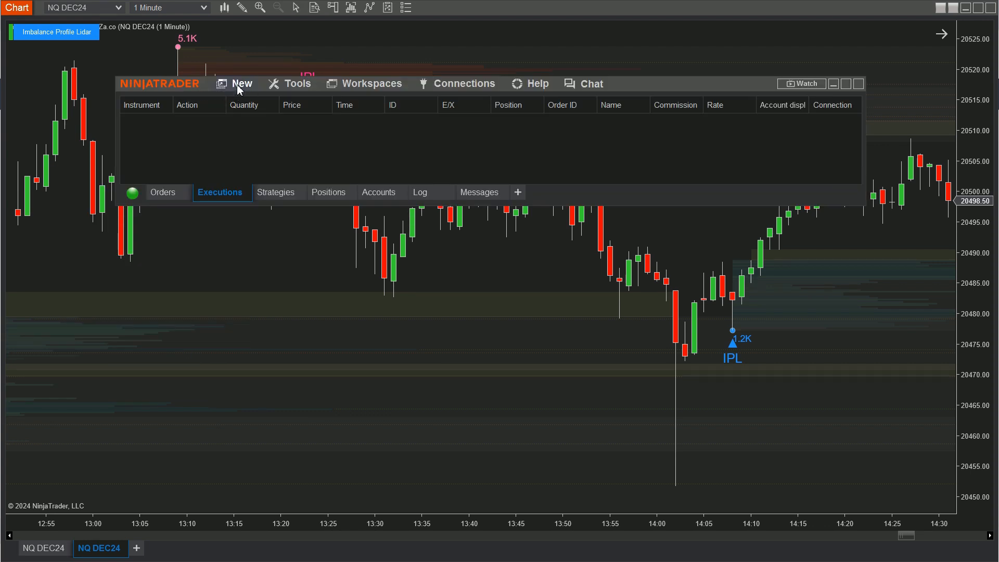
Open the Strategy Builder and start a new strategy past the welcome page
click(241, 88)
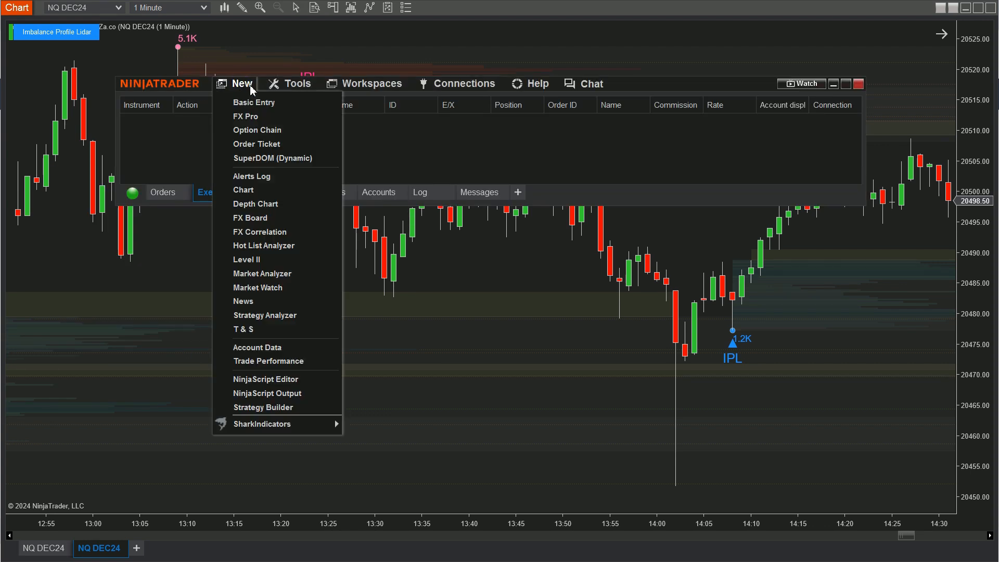
click(312, 410)
click(834, 84)
drag(432, 135, 523, 69)
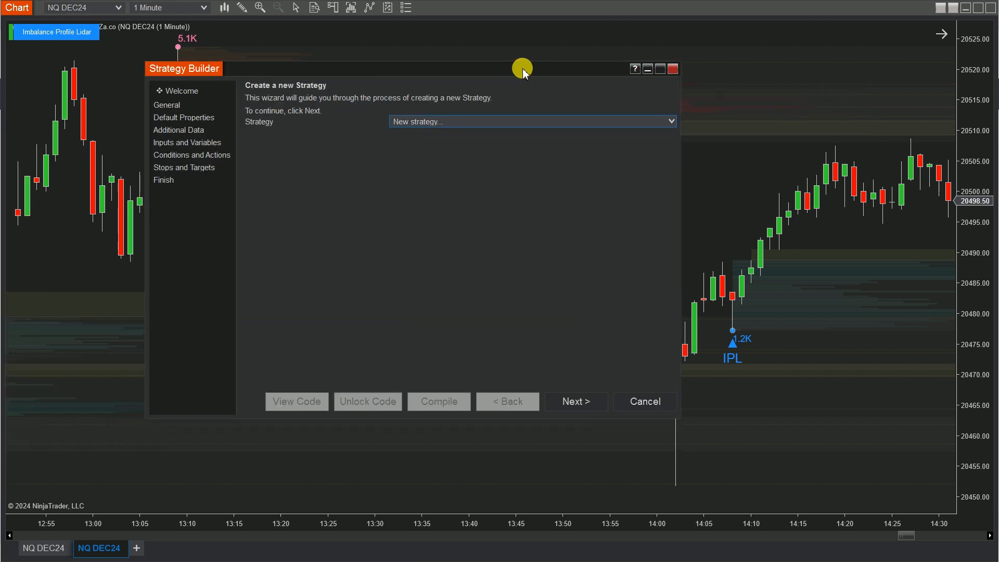
click(573, 400)
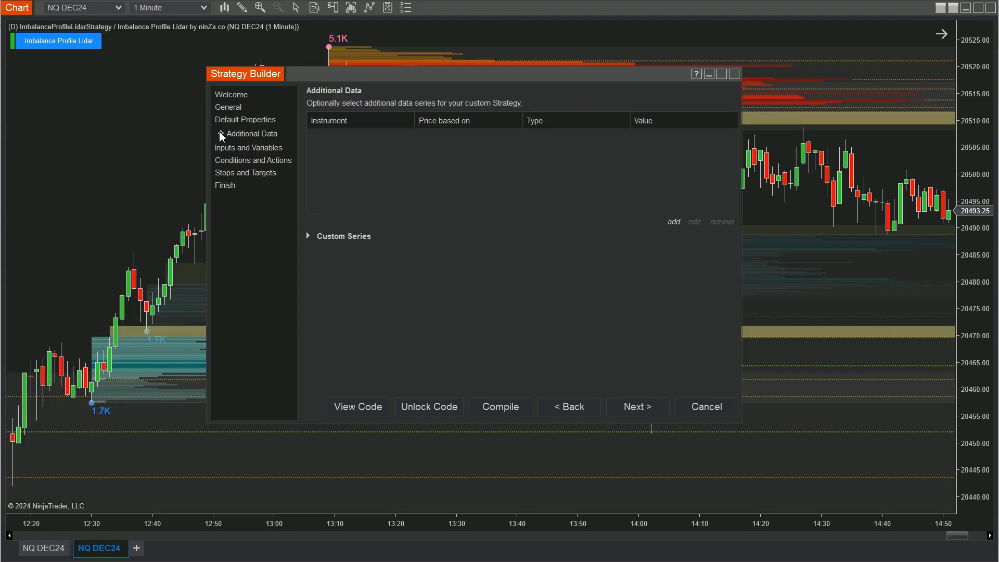
Add a data series to the strategy that uses the primary instrument, with type Tick and value 1
click(244, 133)
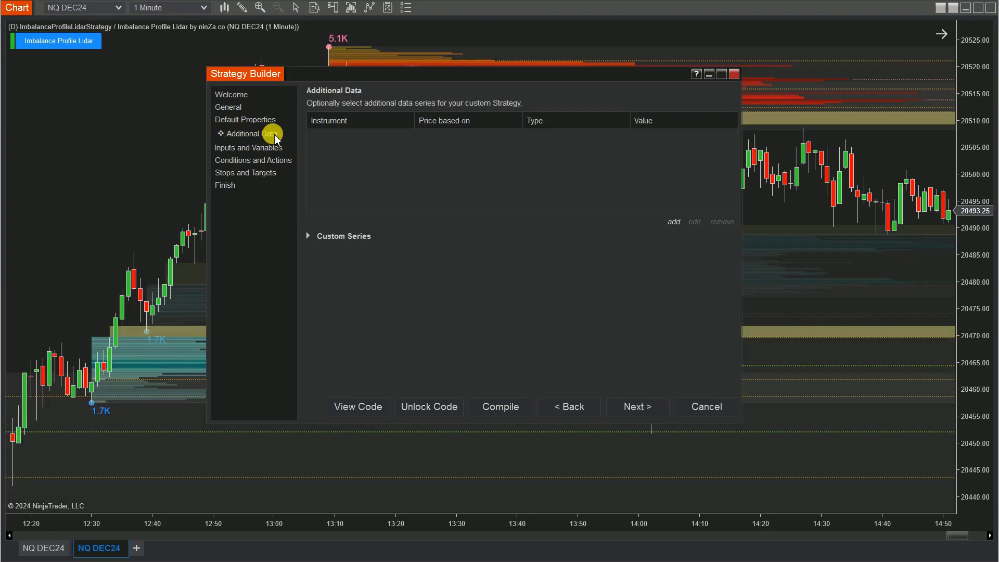
click(675, 222)
drag(379, 204, 479, 205)
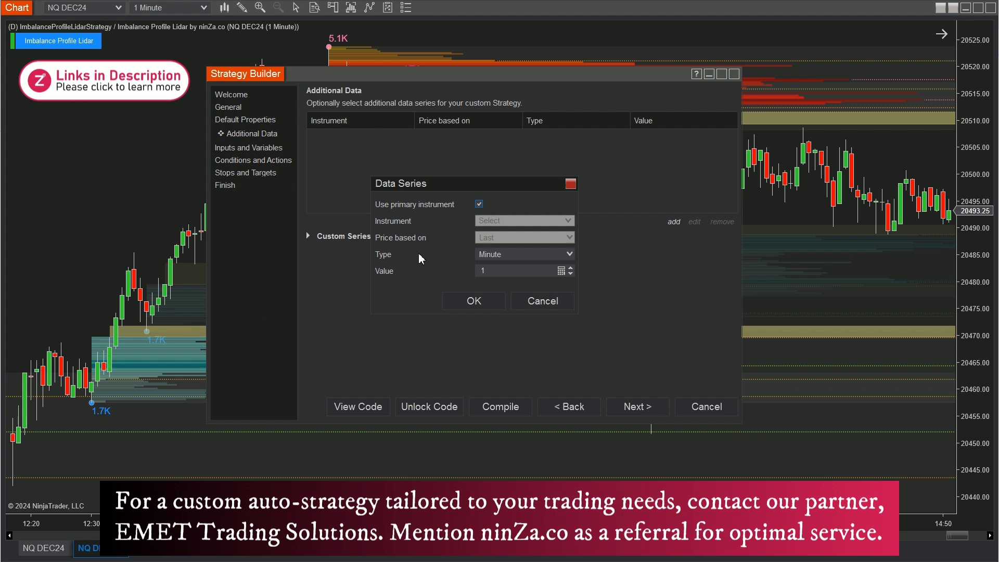
click(568, 255)
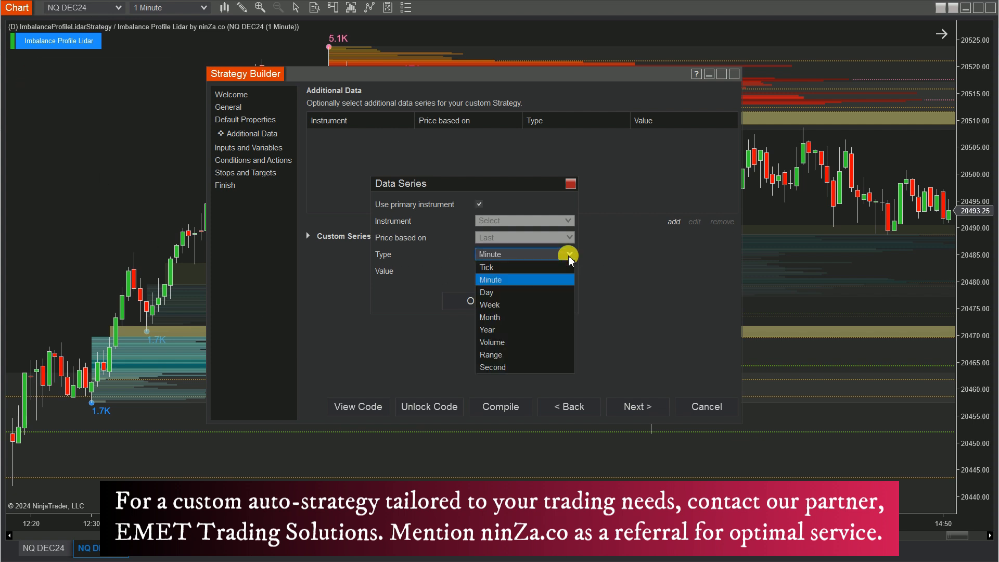
click(493, 268)
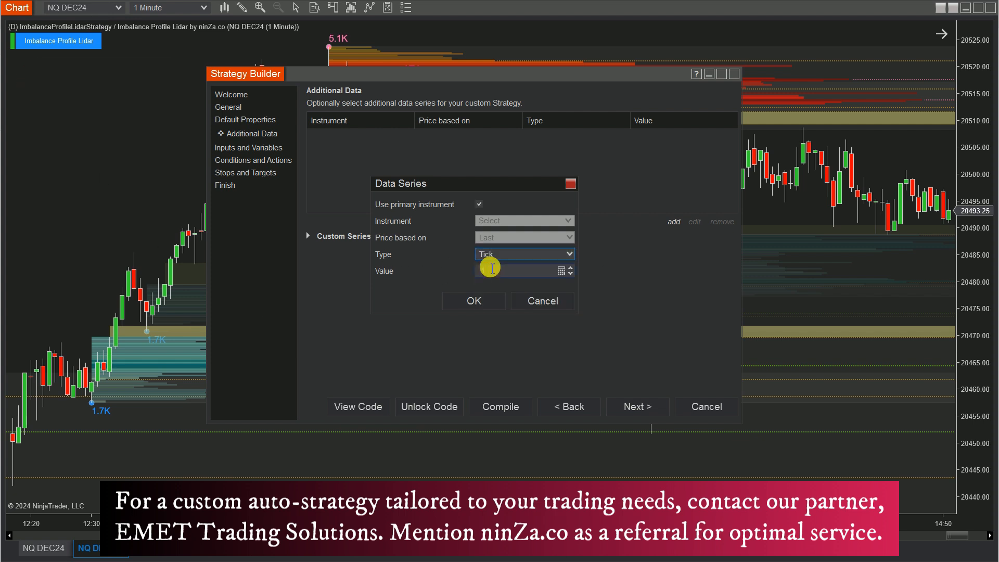
click(482, 305)
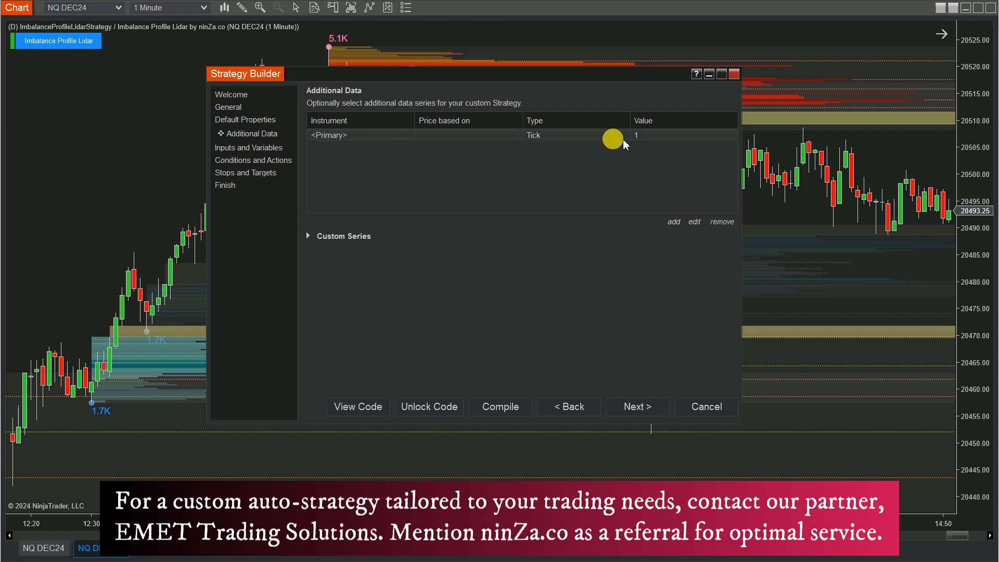
Begin a new strategy condition with ninZaImbalanceProfileLidar as its first operand and go to its Signal: Trade plot
click(237, 155)
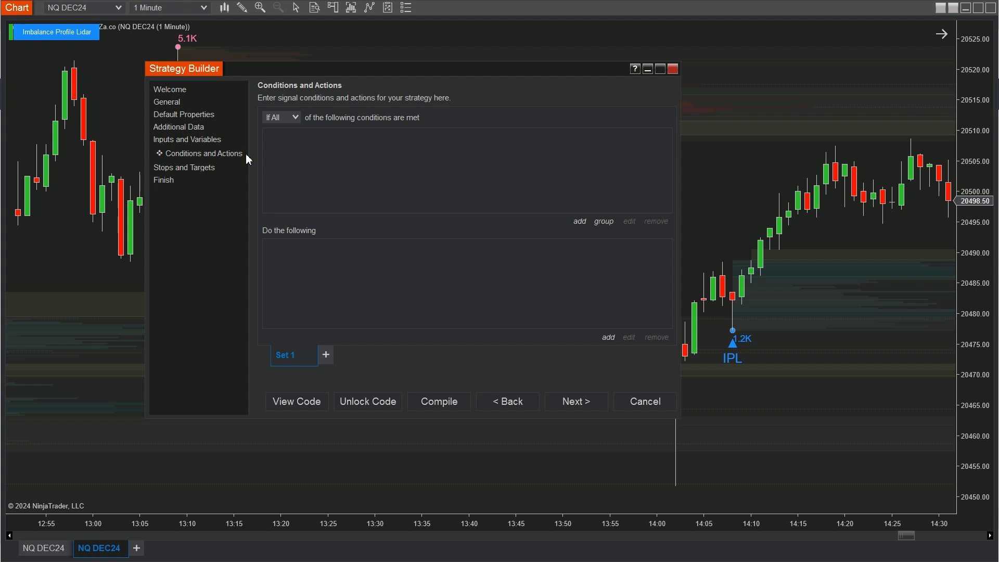
click(580, 222)
double_click(211, 108)
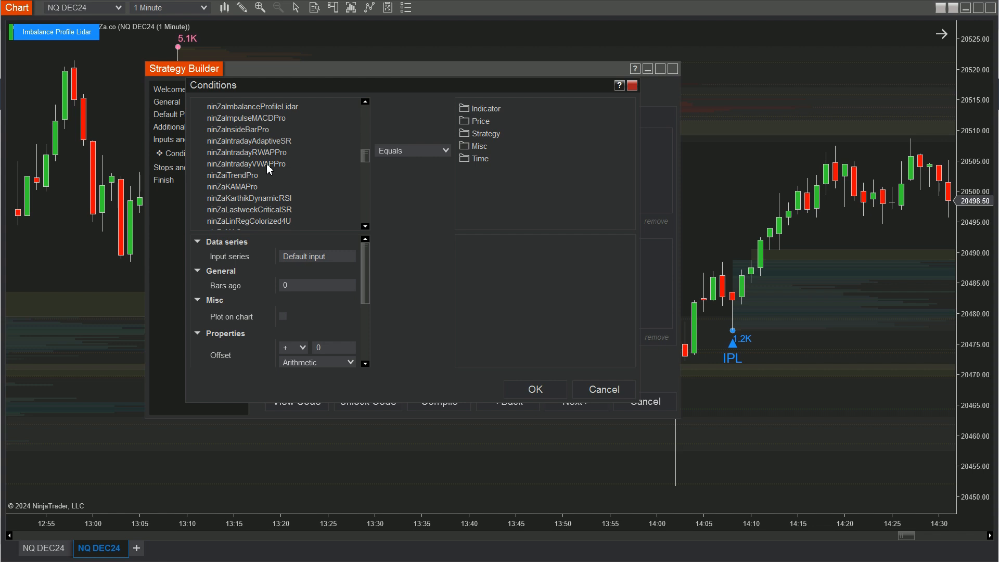
scroll(267, 164, up, 2)
click(279, 168)
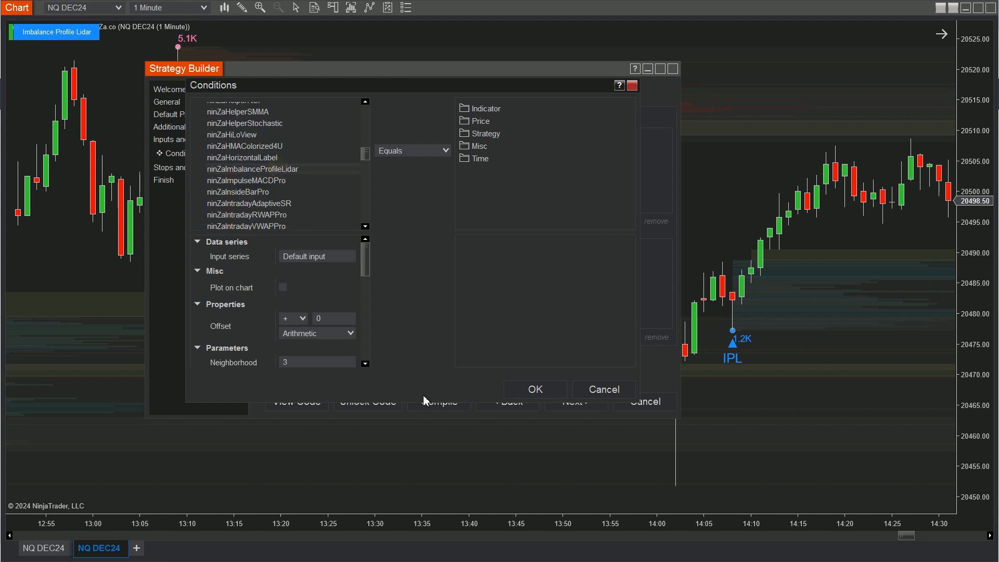
drag(365, 282, 360, 414)
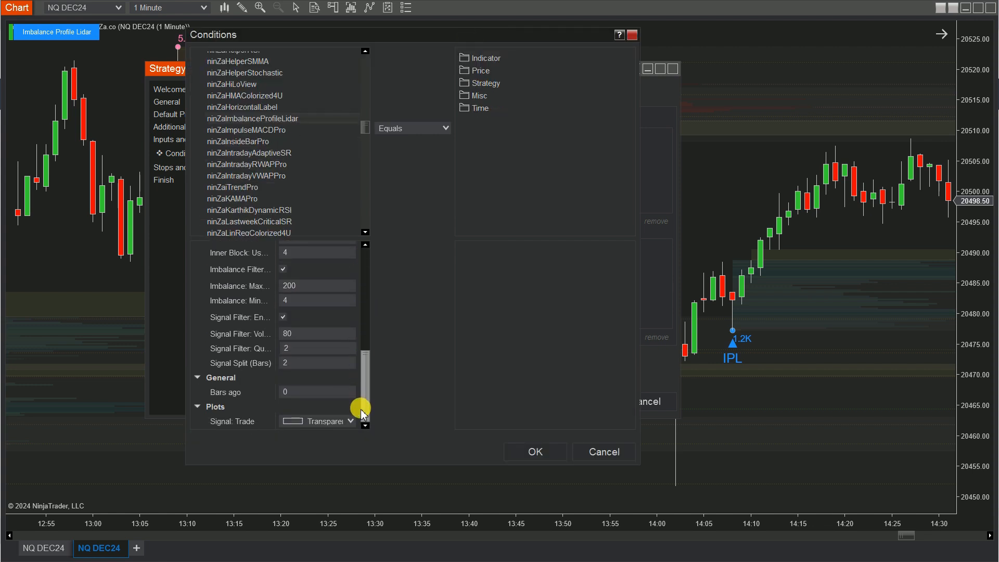
Compare the indicator with a numeric value using Equals and confirm the condition
click(480, 96)
drag(628, 131, 630, 152)
click(496, 213)
click(525, 264)
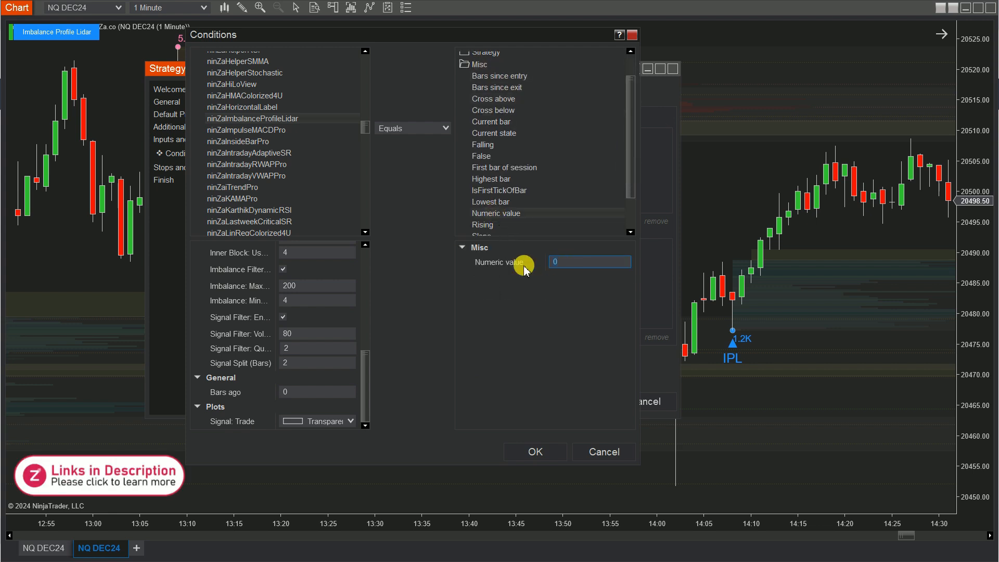
click(531, 456)
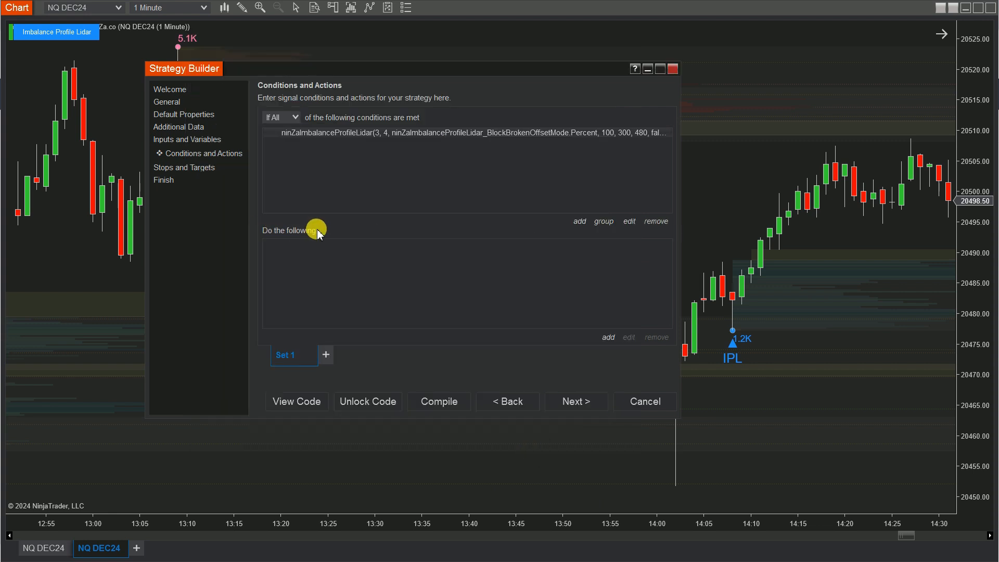
Add an Enter long position action with DefaultQuantity to Set 1
click(609, 338)
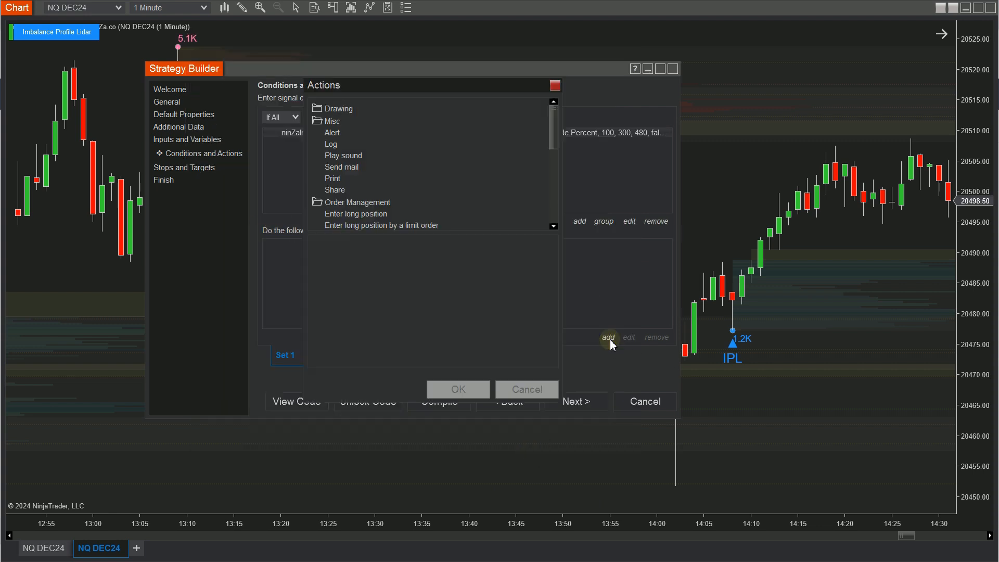
click(380, 135)
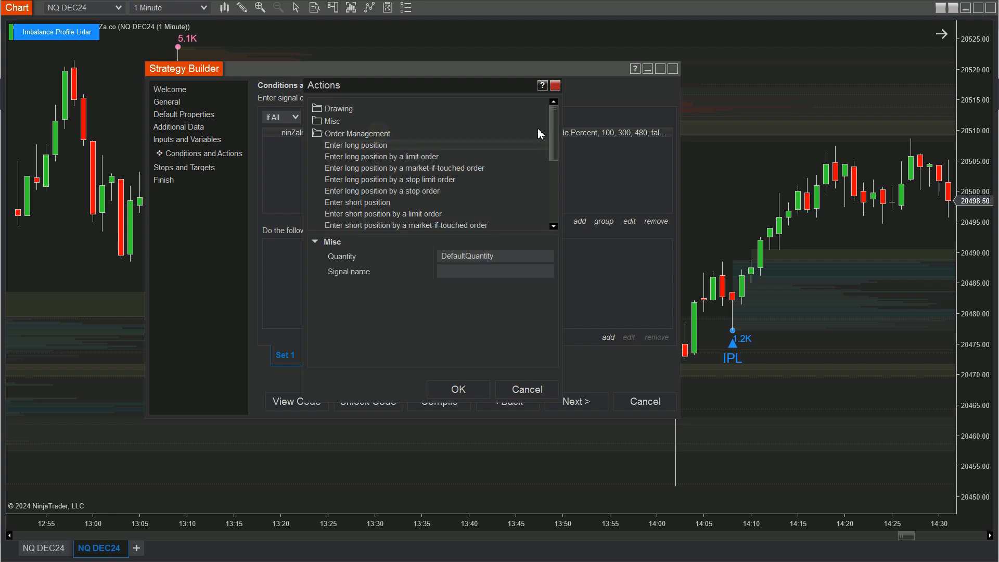
mouse_move(553, 148)
mouse_down()
mouse_move(554, 255)
mouse_move(556, 132)
mouse_up()
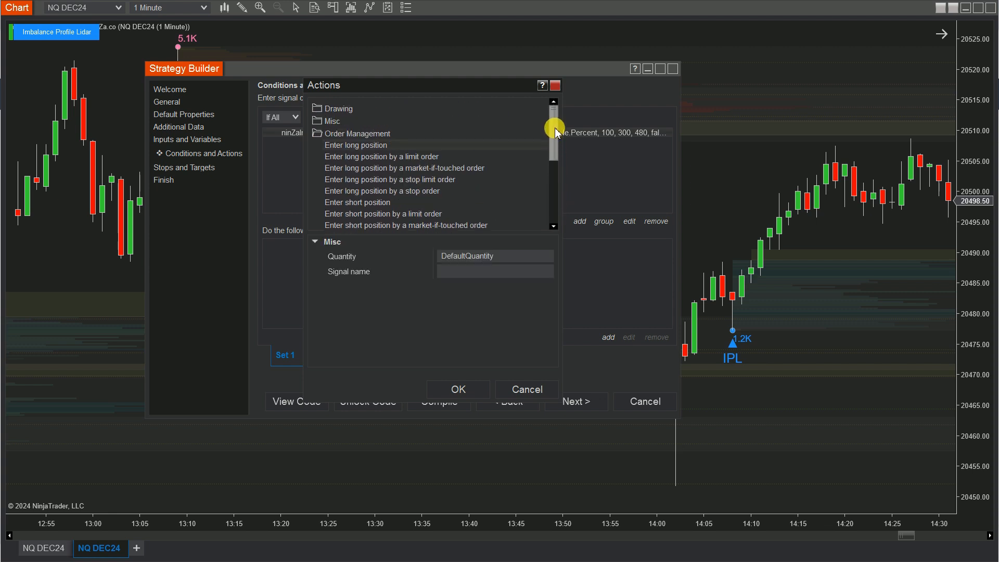
click(479, 389)
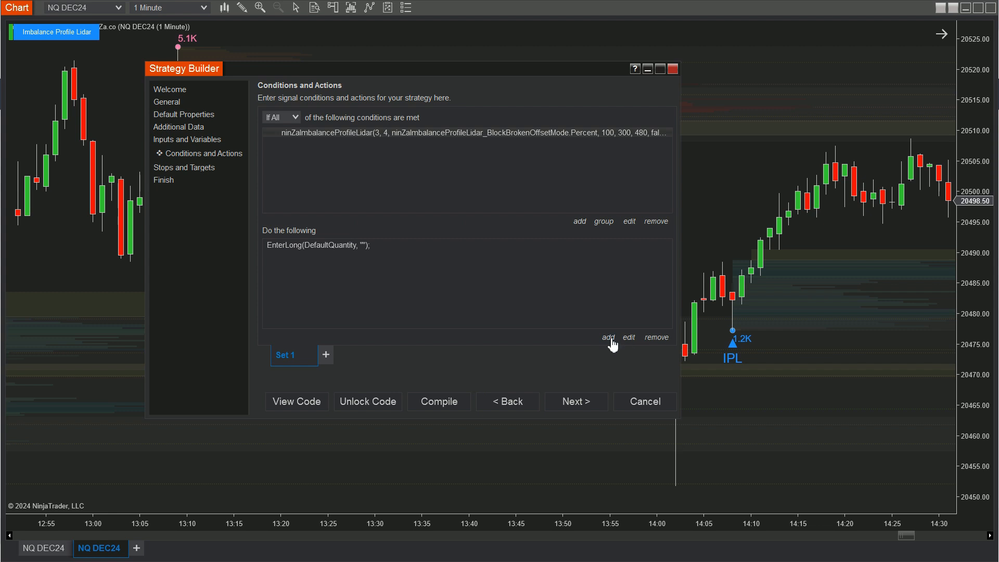
Start a Vertical line drawing action for Set 1 in Lime, with a solid dash style and width 2
click(610, 338)
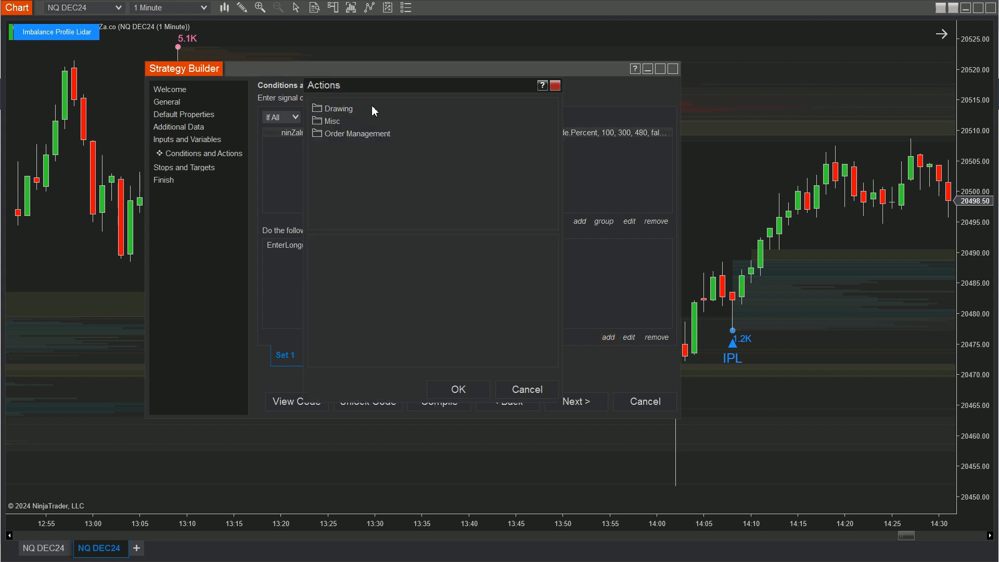
double_click(338, 109)
drag(553, 117, 554, 206)
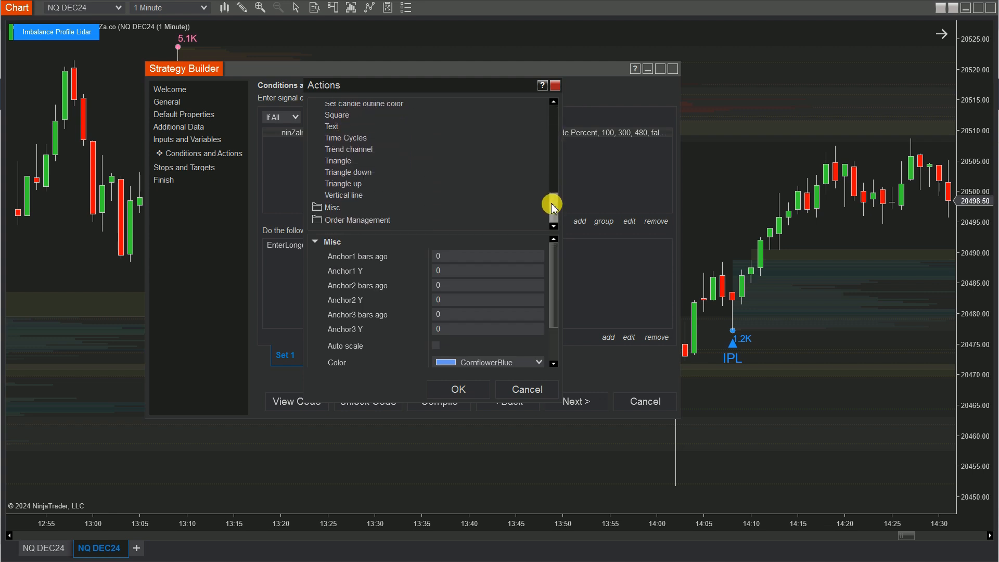
click(358, 196)
Append the Current bar value to the vertical line's ImbalanceProfileLidarStrategy tag and confirm the drawing action
click(545, 303)
click(335, 131)
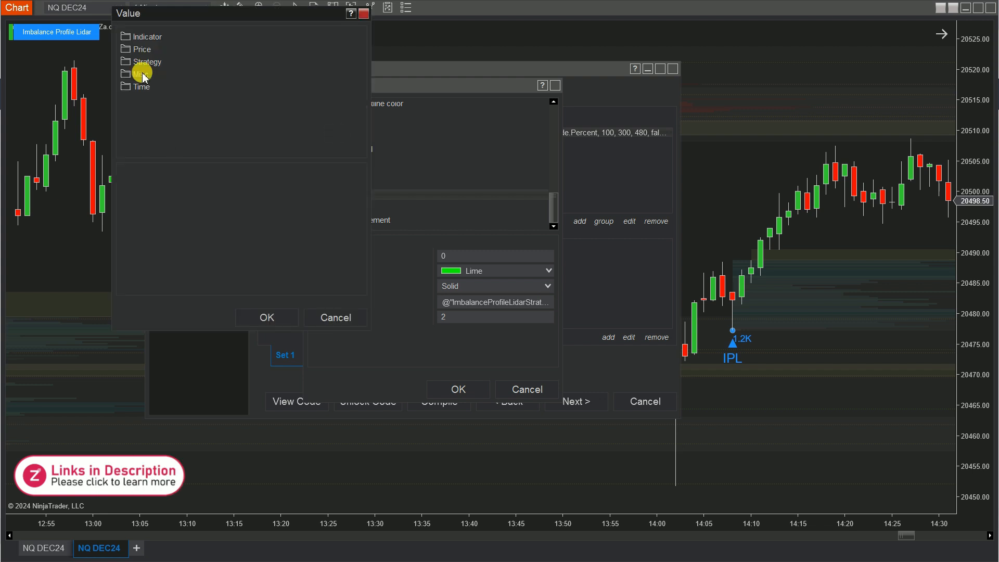
click(144, 77)
click(156, 132)
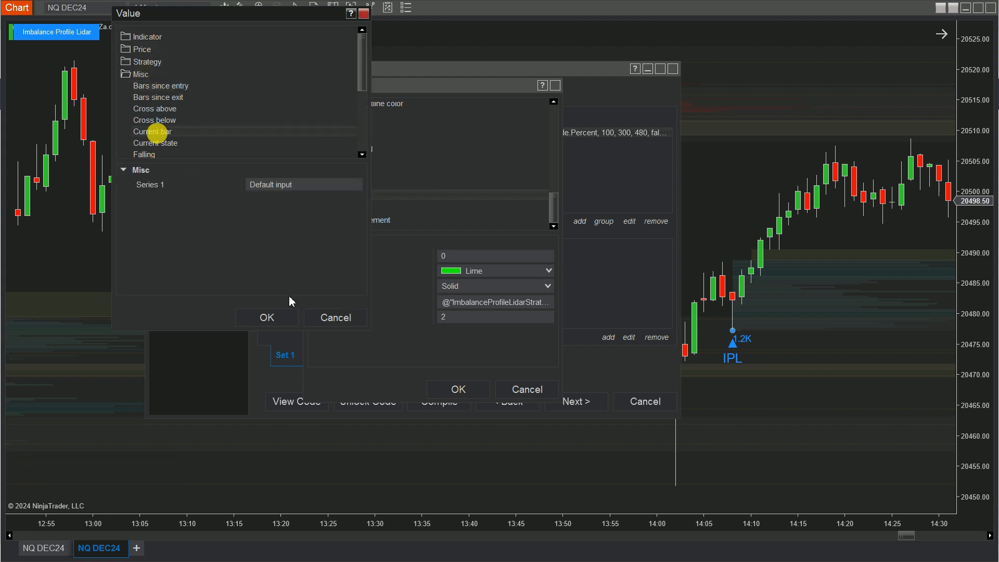
click(267, 317)
click(246, 253)
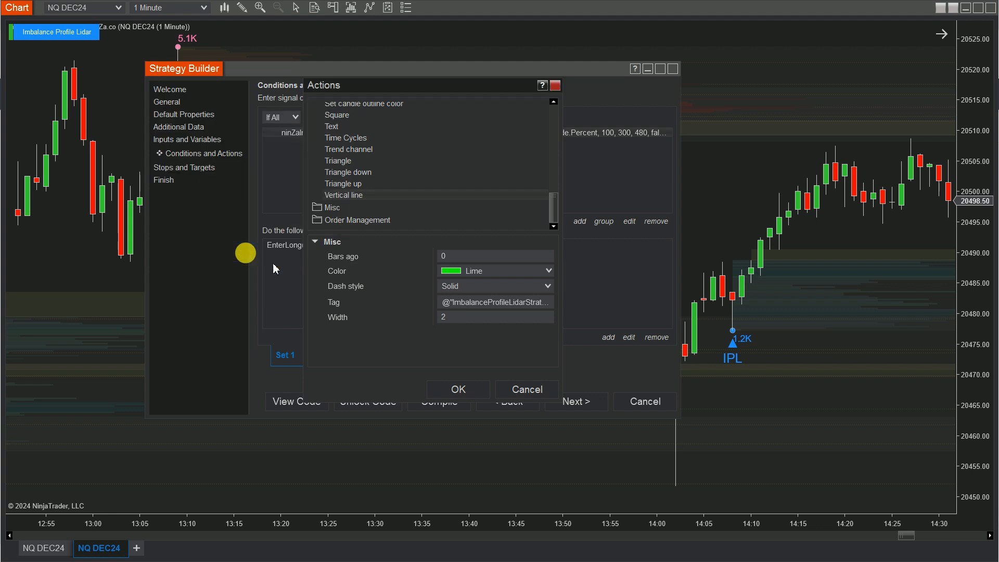
click(466, 390)
Duplicate Set 1 as Set 2 and edit the numeric value compared with the indicator in the new set's condition
right_click(276, 359)
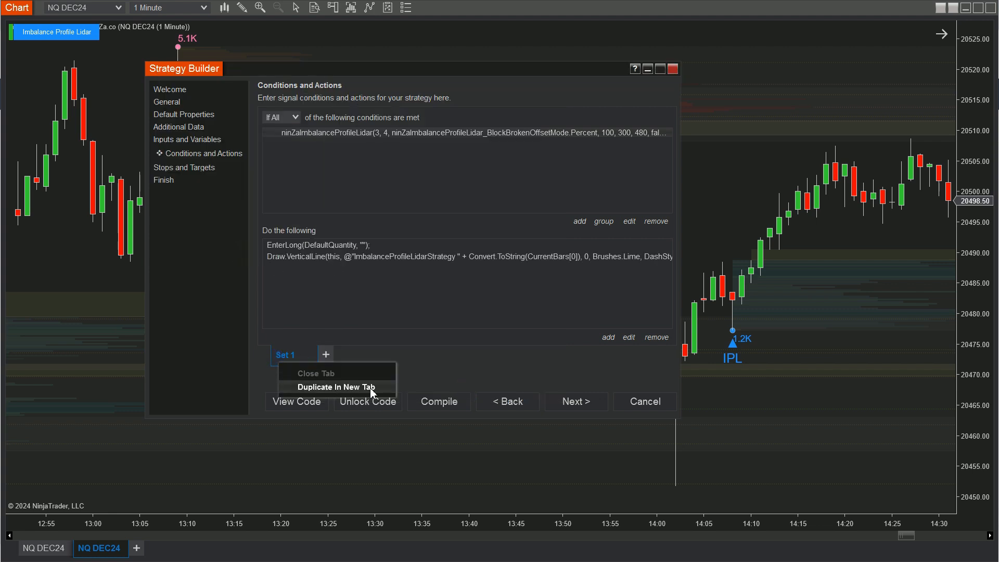
click(370, 388)
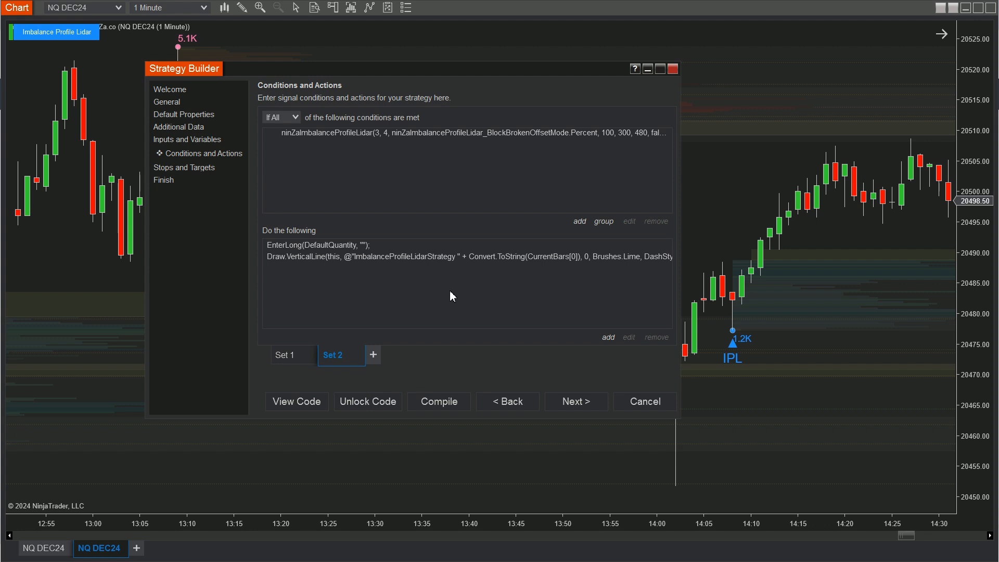
click(454, 132)
click(630, 222)
click(552, 256)
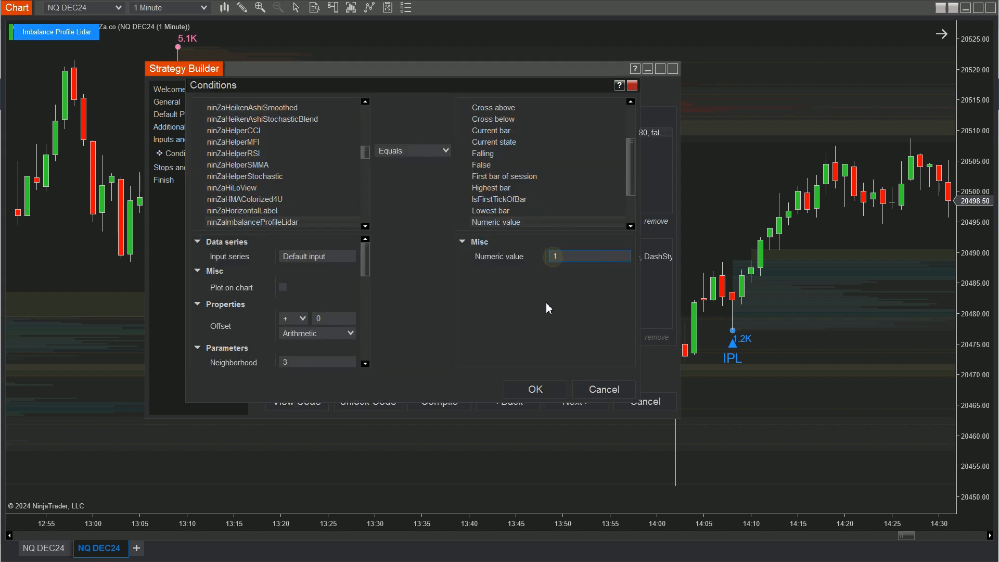
click(535, 388)
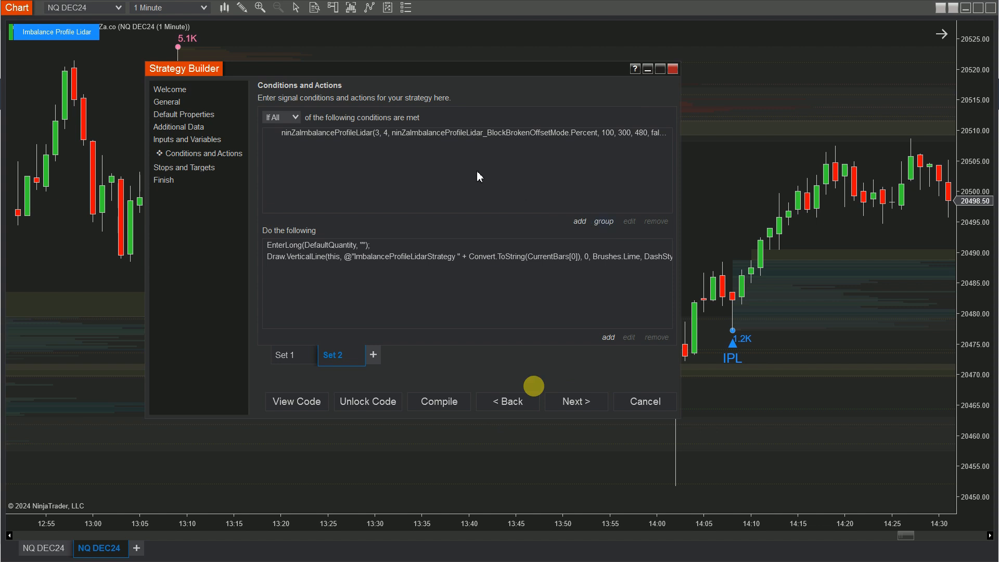
Change the entry action in Set 2 to Enter short position with DefaultQuantity
click(323, 244)
click(631, 337)
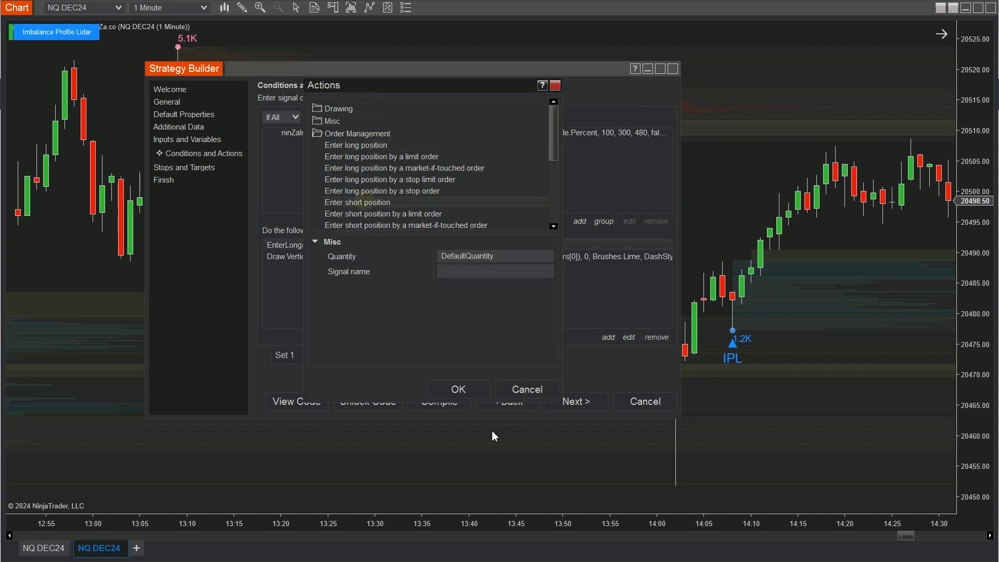
click(458, 390)
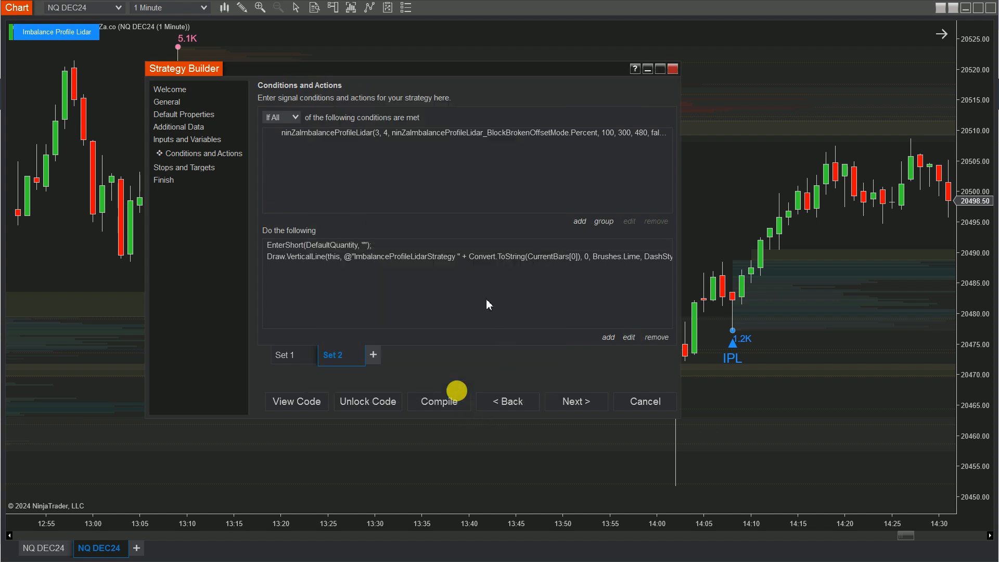
Set the color of the vertical line action in Set 2 to Orange
click(480, 257)
click(631, 337)
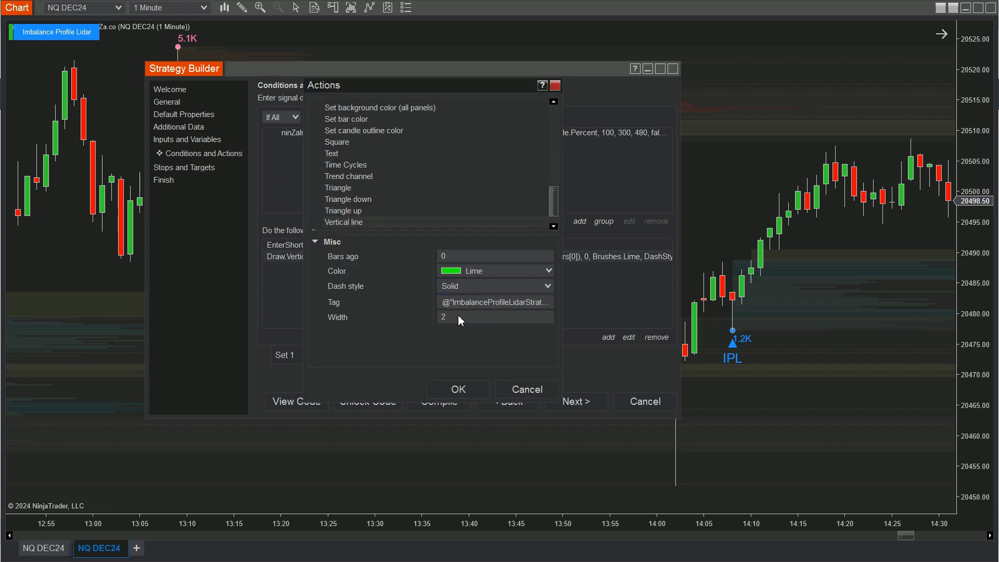
click(549, 271)
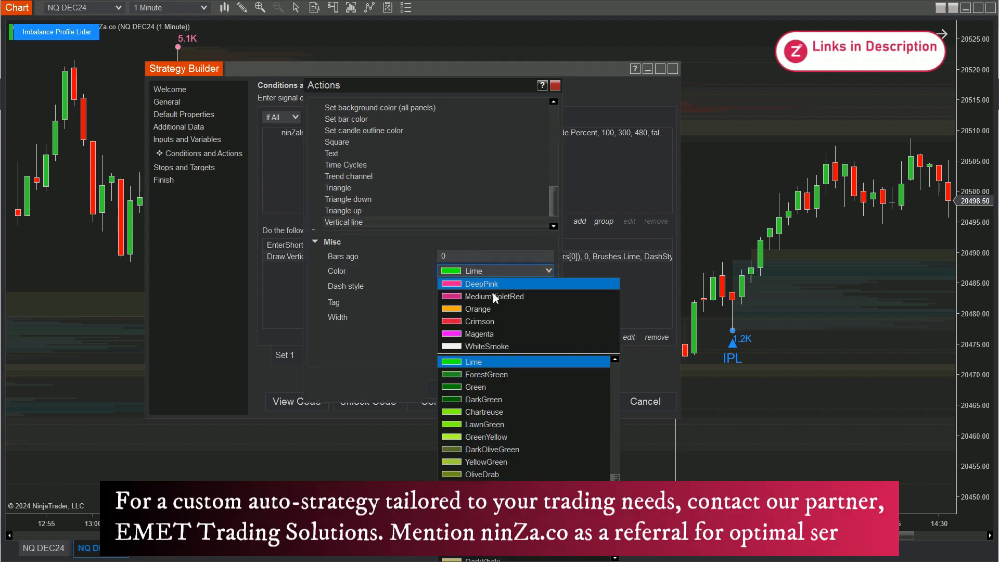
click(477, 309)
click(462, 390)
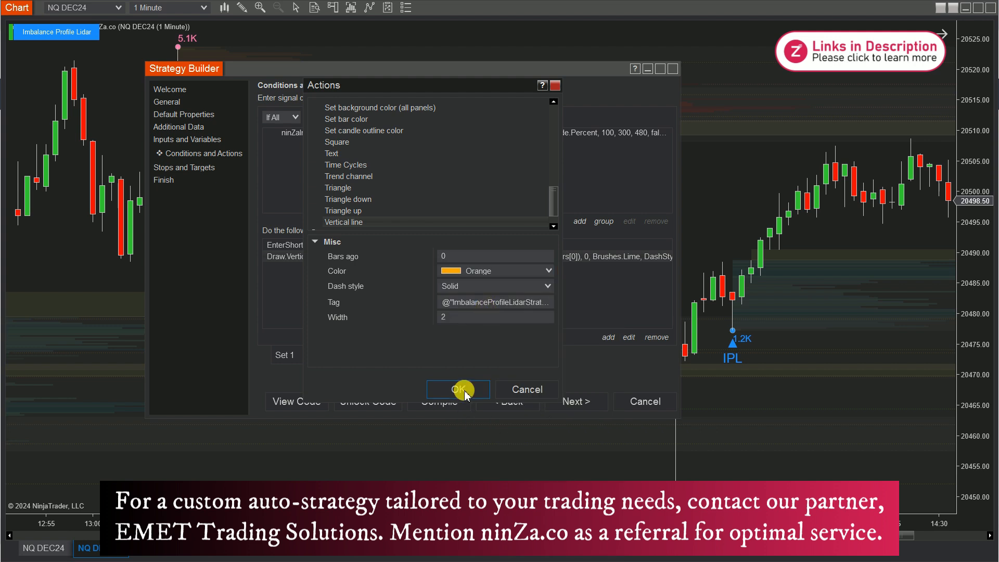
Add a profit target to the strategy's stops and targets, in Ticks mode with a value of 120
click(182, 168)
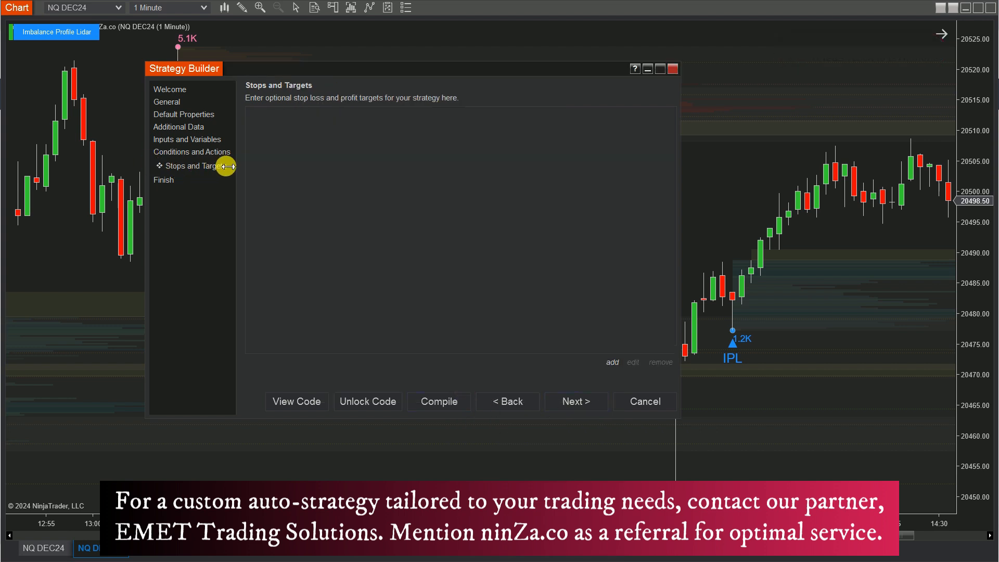
click(612, 363)
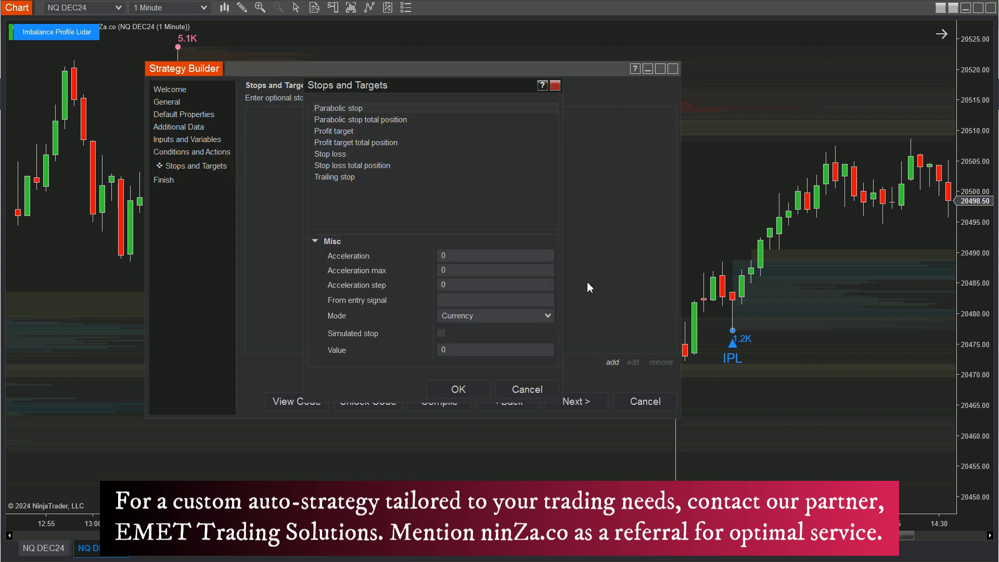
click(343, 132)
click(547, 273)
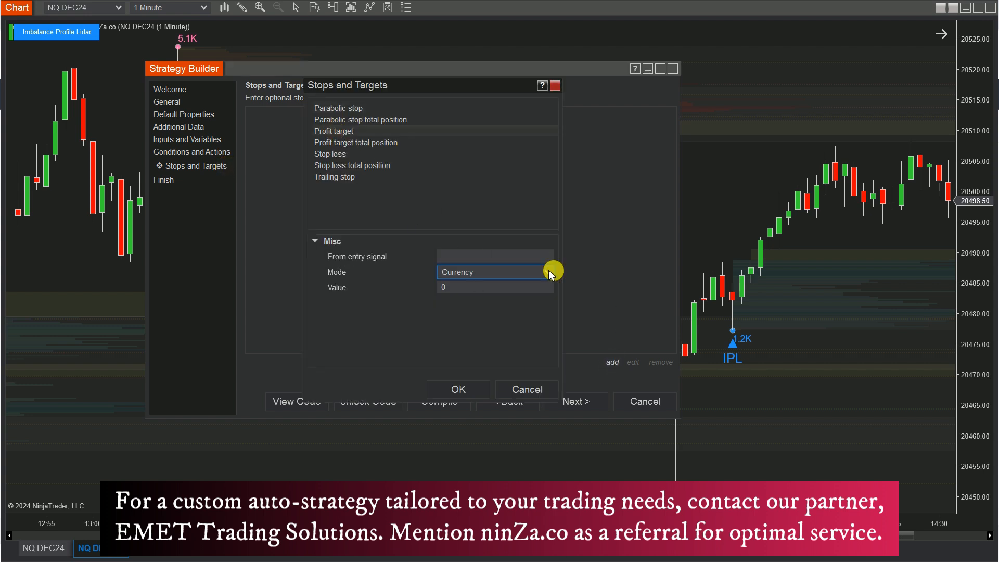
click(483, 323)
click(489, 287)
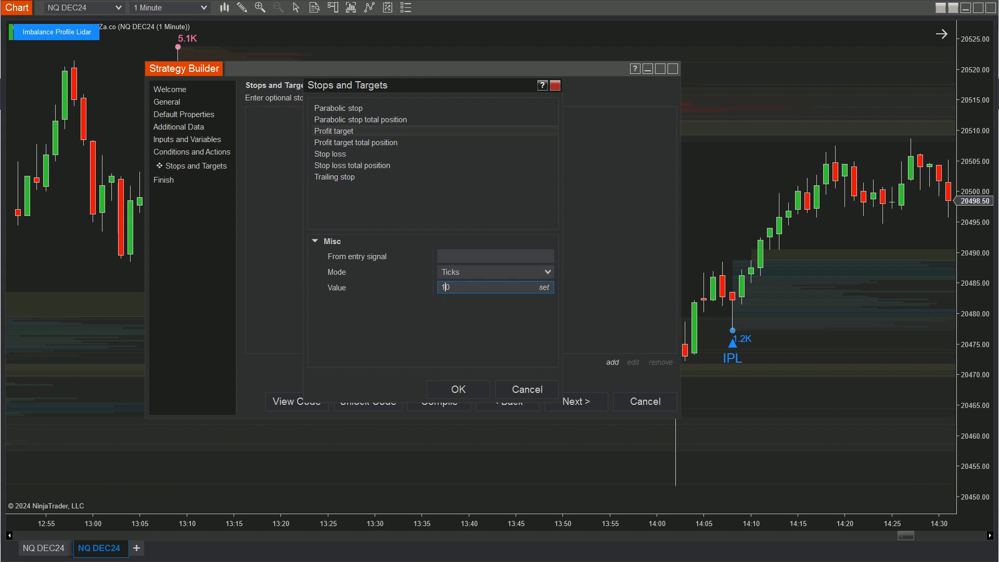
text(120)
click(458, 390)
Add a stop loss in Ticks mode with a value of 60 and proceed past the stops and targets page
click(611, 362)
click(331, 155)
click(546, 271)
click(457, 324)
click(442, 306)
text(60)
click(458, 389)
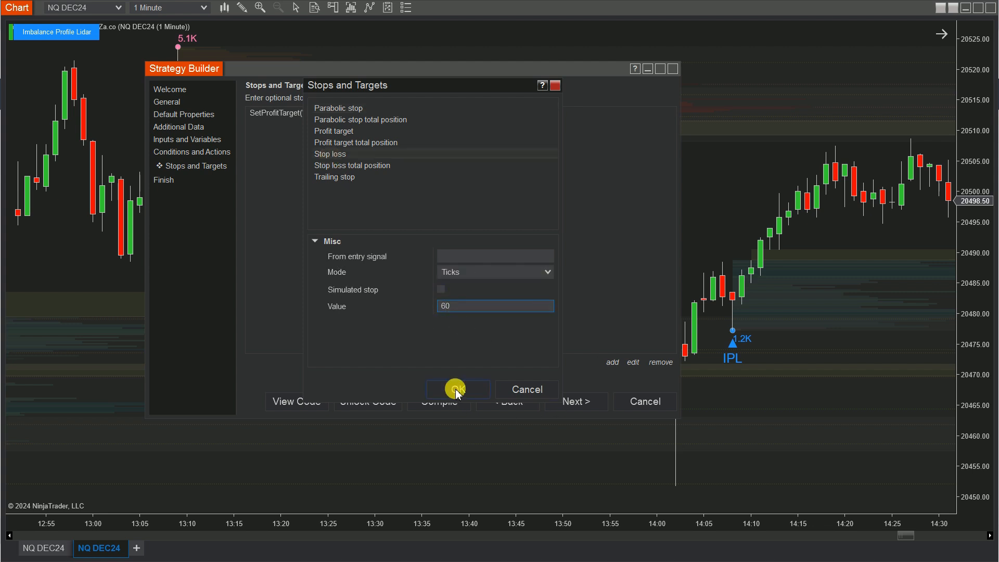
click(573, 402)
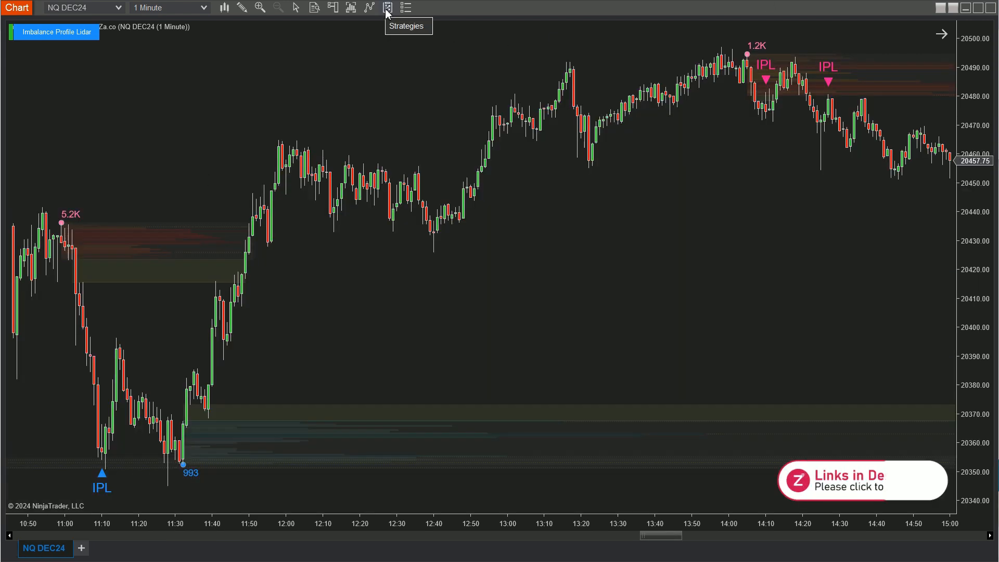
Add ImbalanceProfileLidarStrategy to the configured strategies of the NQ DEC24 1-minute chart
click(424, 76)
right_click(424, 77)
click(486, 157)
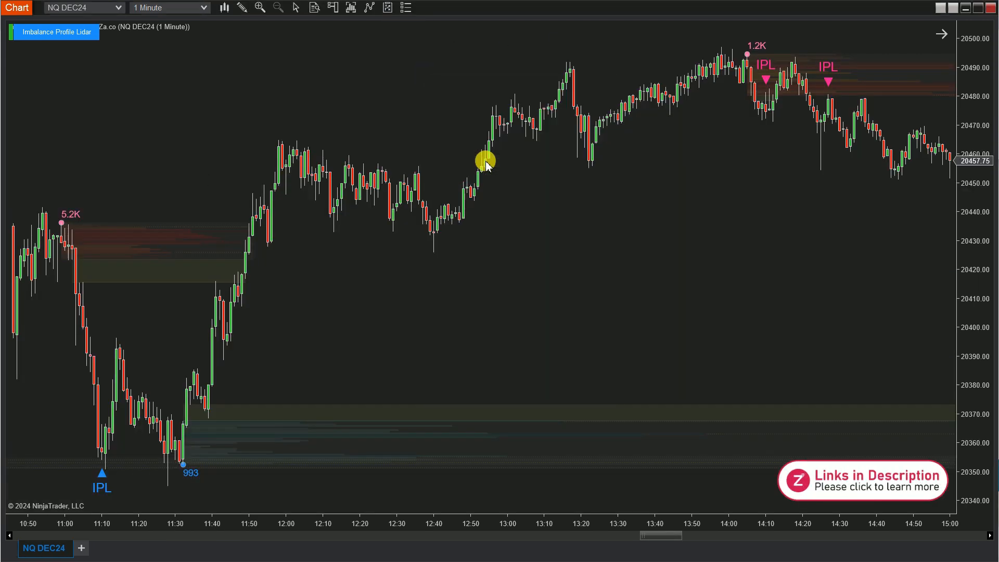
key(ctrl+s)
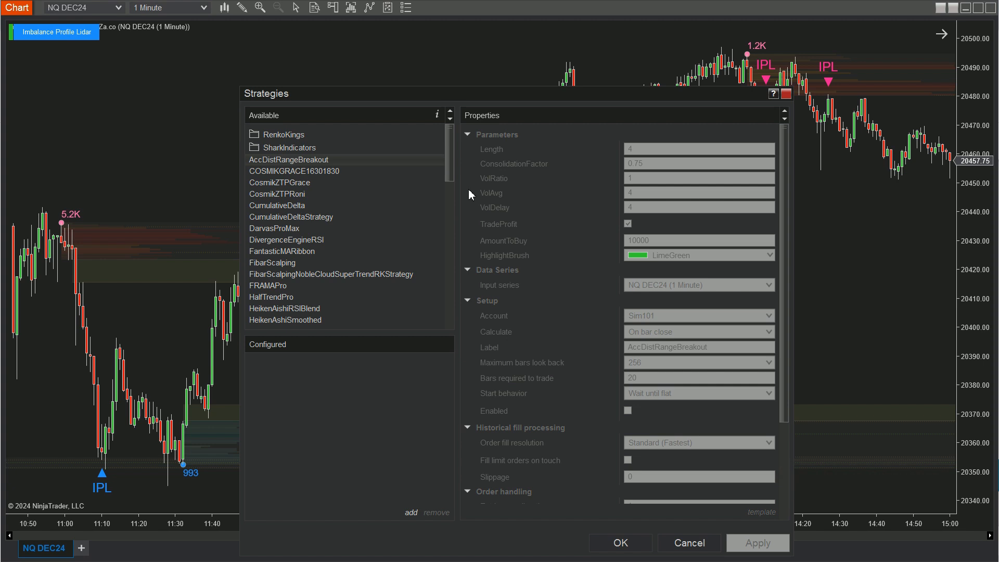
drag(451, 163, 449, 175)
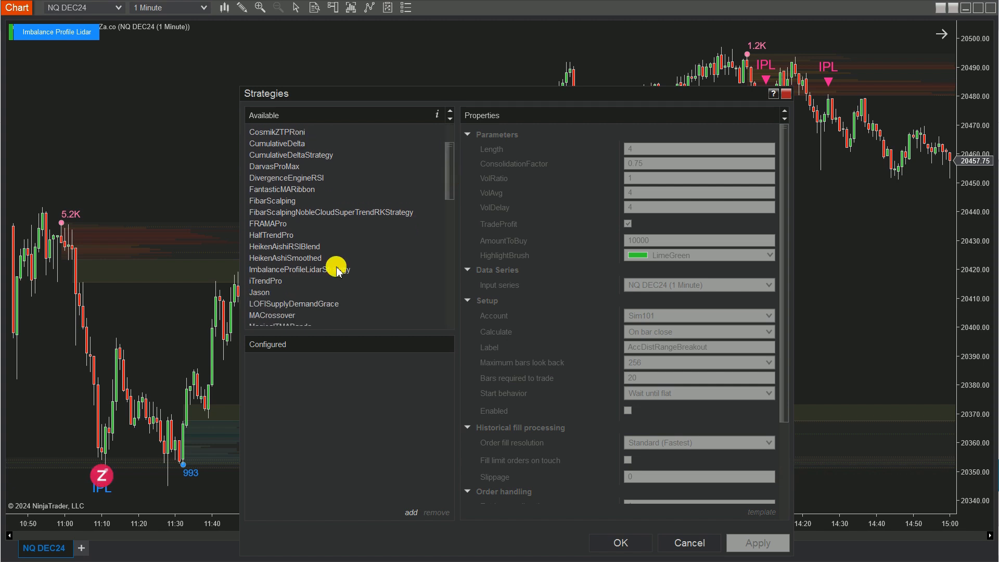
double_click(337, 270)
Enable ImbalanceProfileLidarStrategy on the chart and confirm the strategy settings
drag(497, 97, 450, 41)
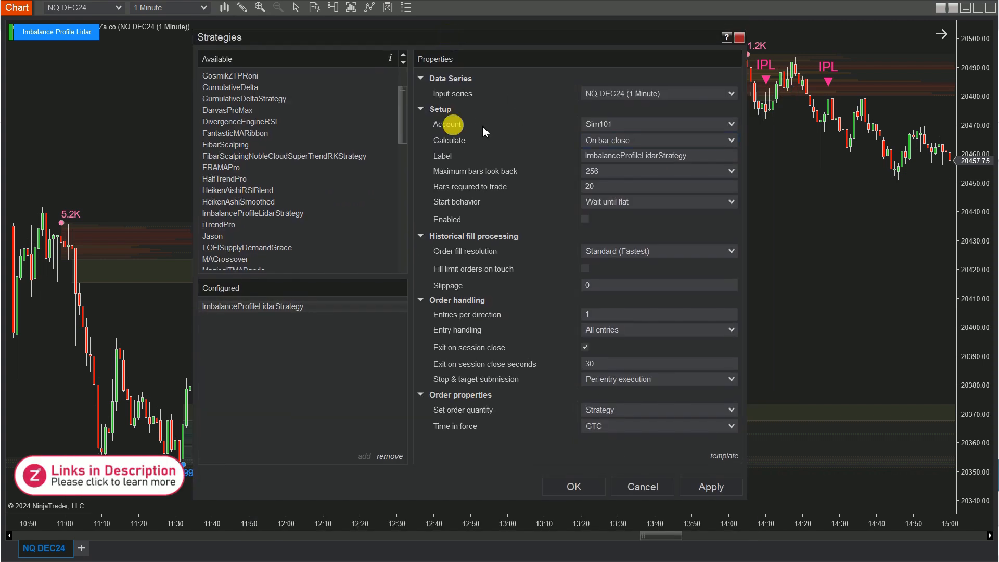
click(586, 219)
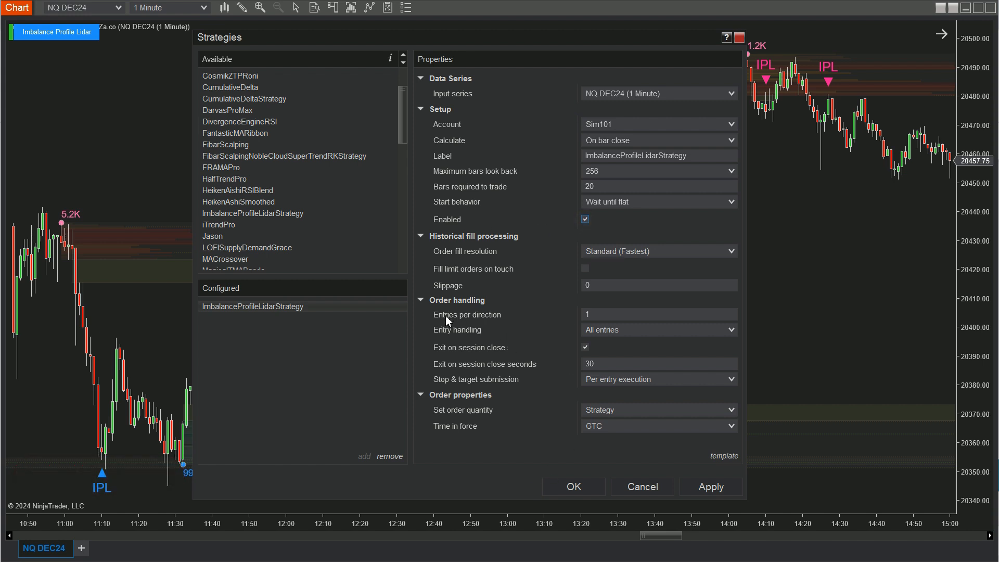
click(572, 487)
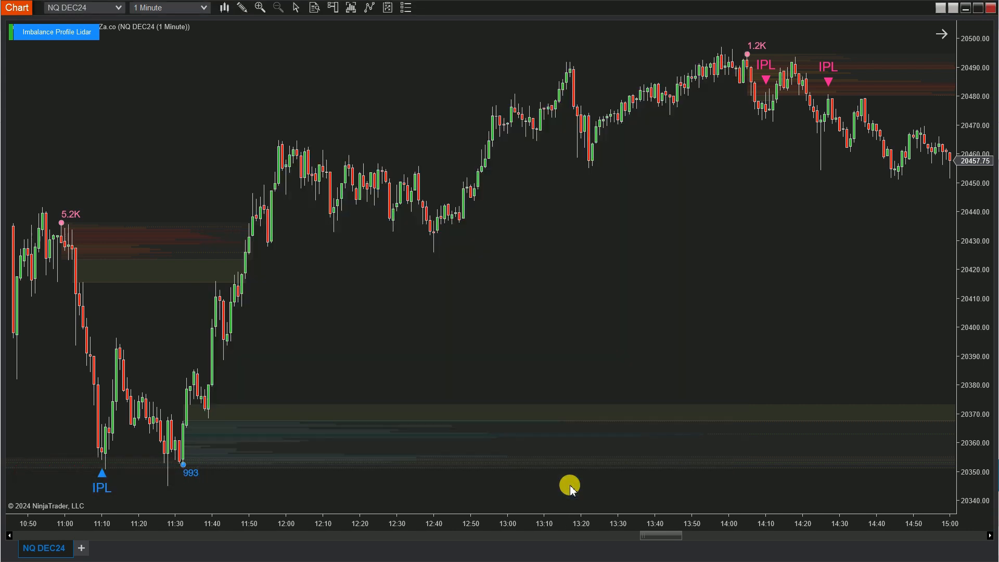